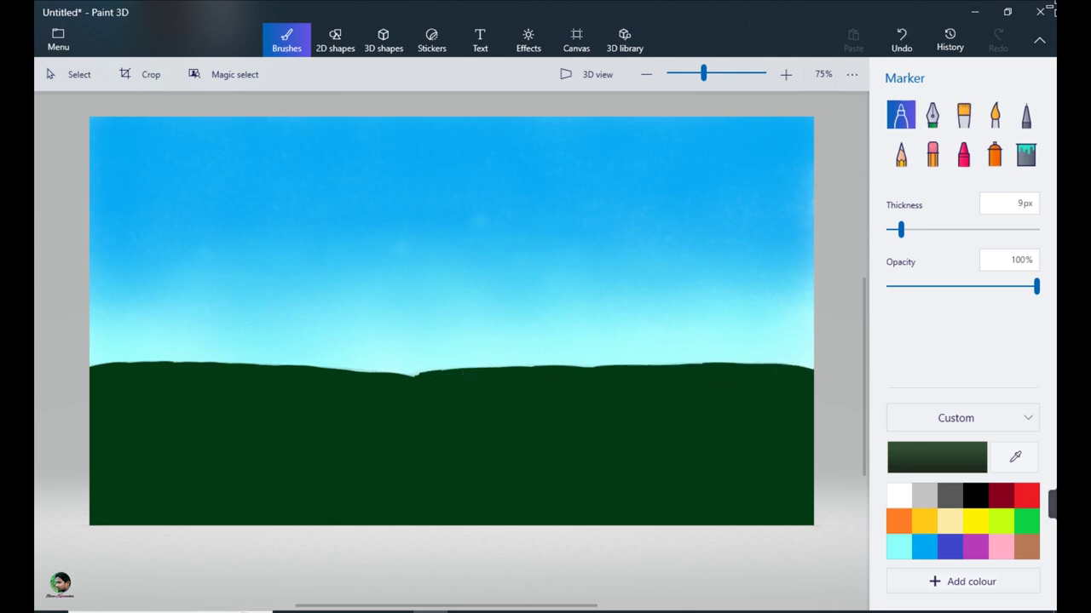
Step: Add yellow-green highlight strokes with the 6 px Pencil across the distant hills on the right of the landscape
key(Escape)
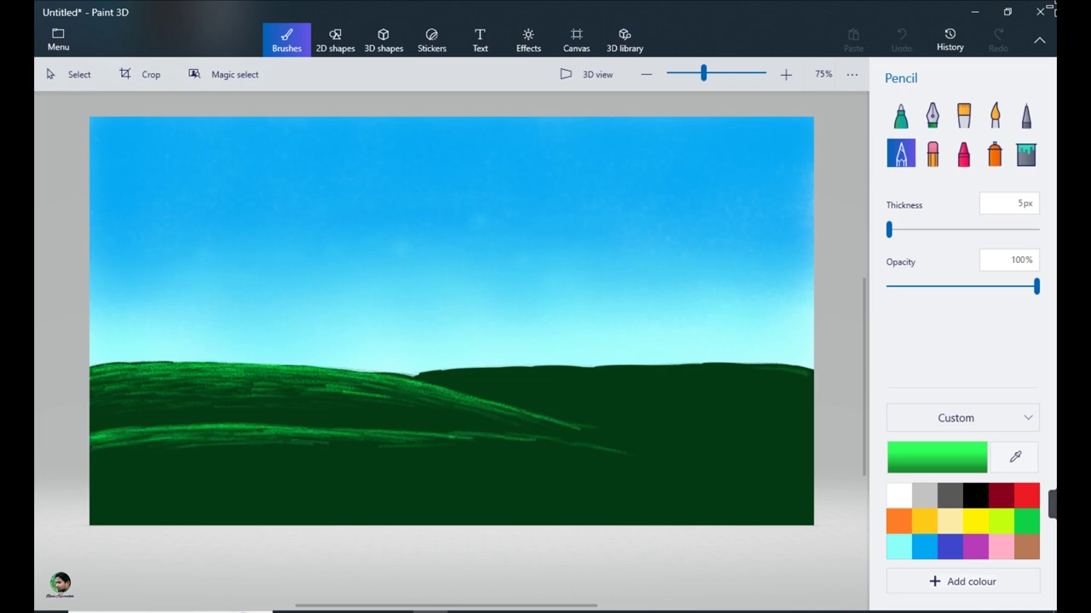
drag(889, 229, 948, 229)
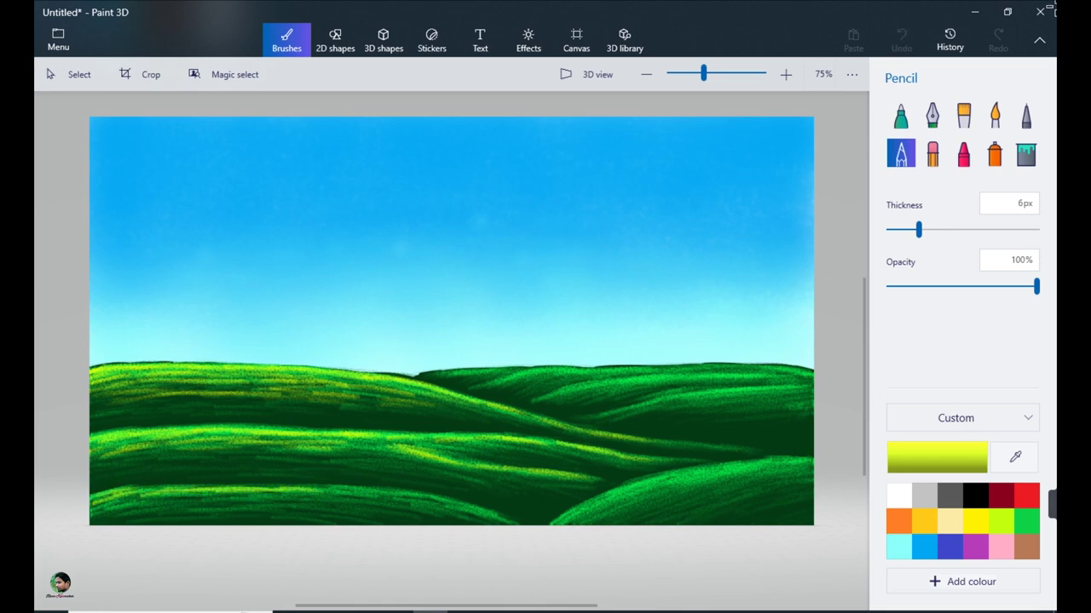
drag(599, 373, 747, 365)
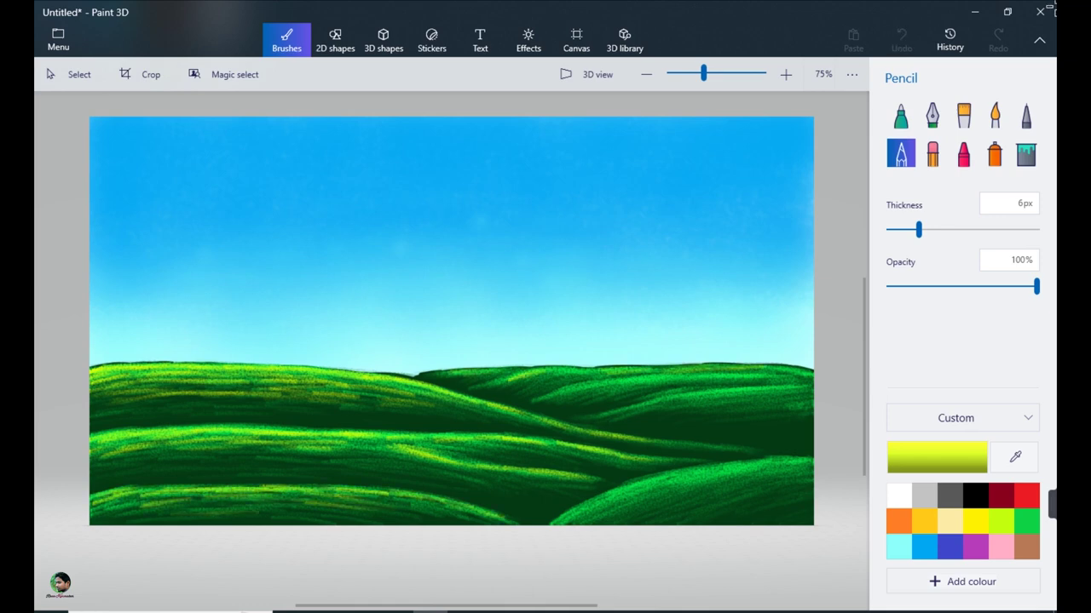
drag(551, 397, 741, 372)
drag(695, 397, 780, 387)
drag(606, 414, 799, 389)
mouse_move(535, 400)
mouse_down()
mouse_move(675, 380)
mouse_move(664, 385)
mouse_up()
drag(602, 374, 810, 368)
drag(718, 367, 794, 367)
Step: Shade the foreground hill at the lower right of the painting with curved yellow-green pencil highlights
drag(730, 474, 804, 456)
drag(599, 503, 733, 467)
drag(569, 516, 710, 479)
drag(664, 511, 797, 467)
drag(572, 520, 702, 474)
drag(607, 521, 809, 466)
Step: Draw a leaning tree trunk in very dark brown on the left hill with the Marker at 9 px thickness
click(900, 114)
click(936, 456)
click(467, 452)
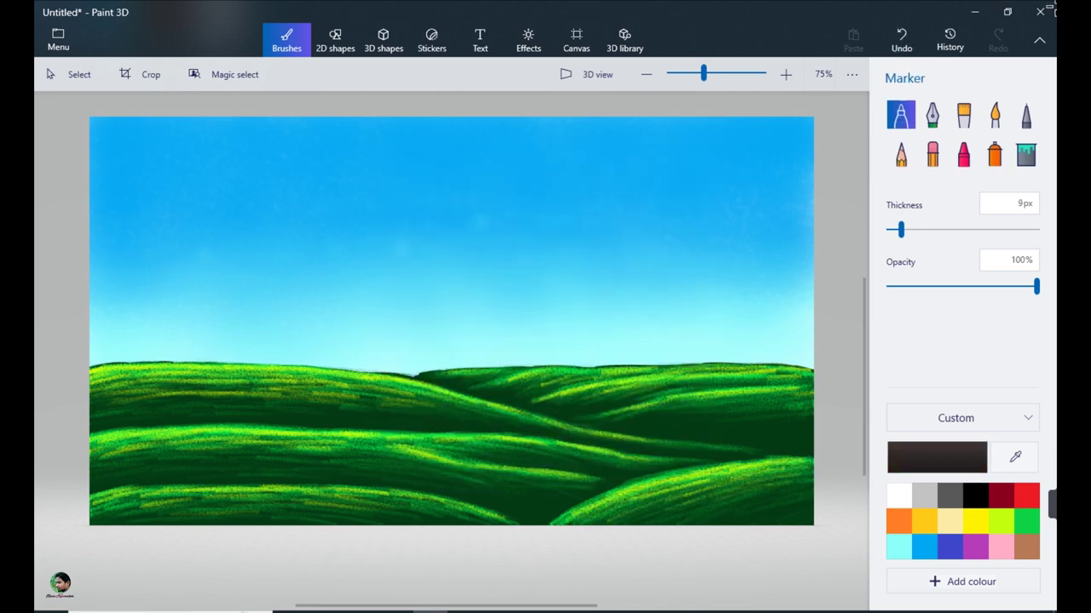
mouse_move(237, 418)
mouse_down()
mouse_move(328, 218)
mouse_move(256, 354)
mouse_move(285, 327)
mouse_up()
drag(247, 394, 290, 312)
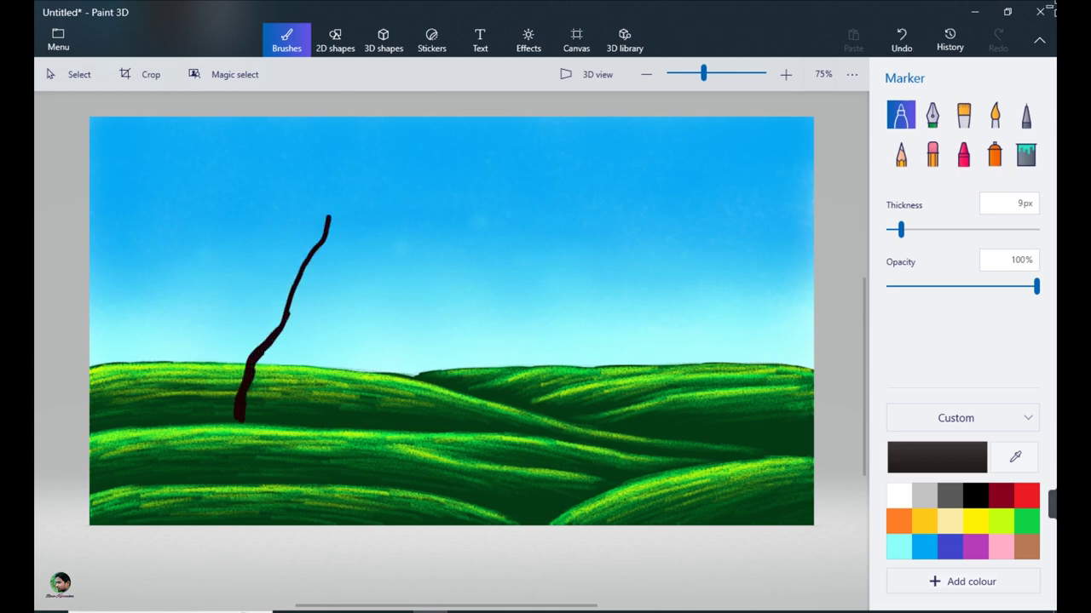
Step: Add three bare main branches to the tree trunk with the Marker at 4 px thickness
drag(901, 229, 892, 229)
drag(290, 312, 387, 230)
drag(293, 286, 285, 181)
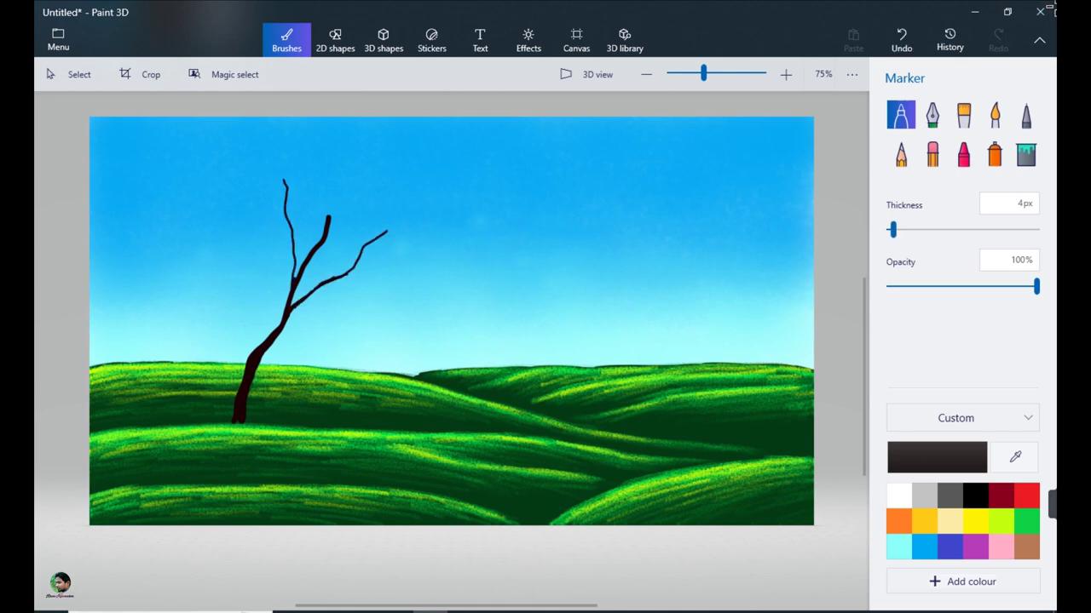
drag(251, 353, 211, 212)
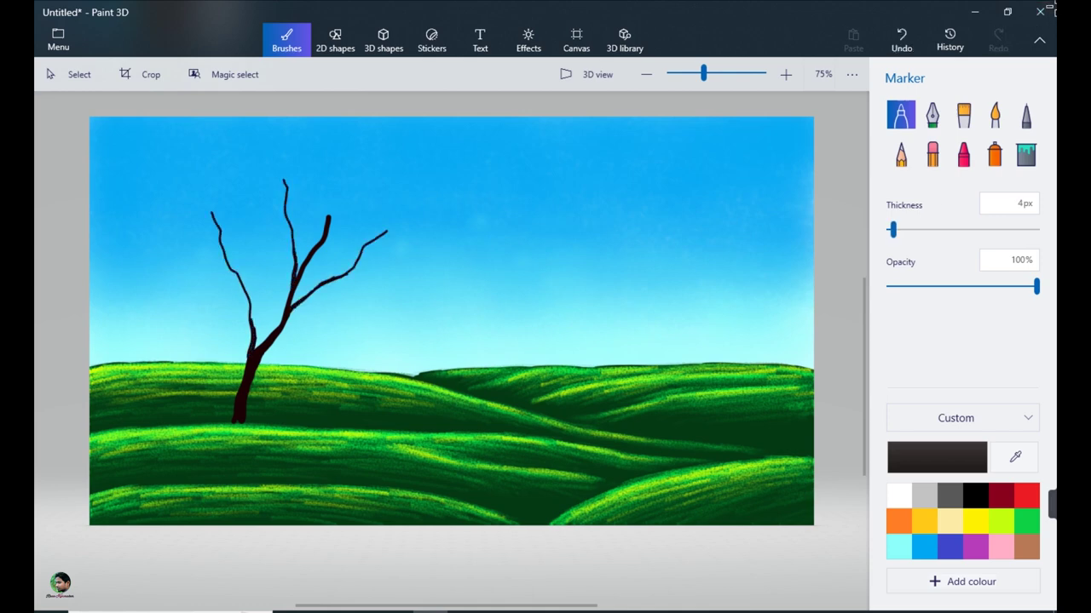
Step: Split the branch ends into fine twigs with the Marker at 2 px thickness
drag(892, 230, 890, 229)
drag(349, 274, 403, 242)
drag(237, 271, 230, 200)
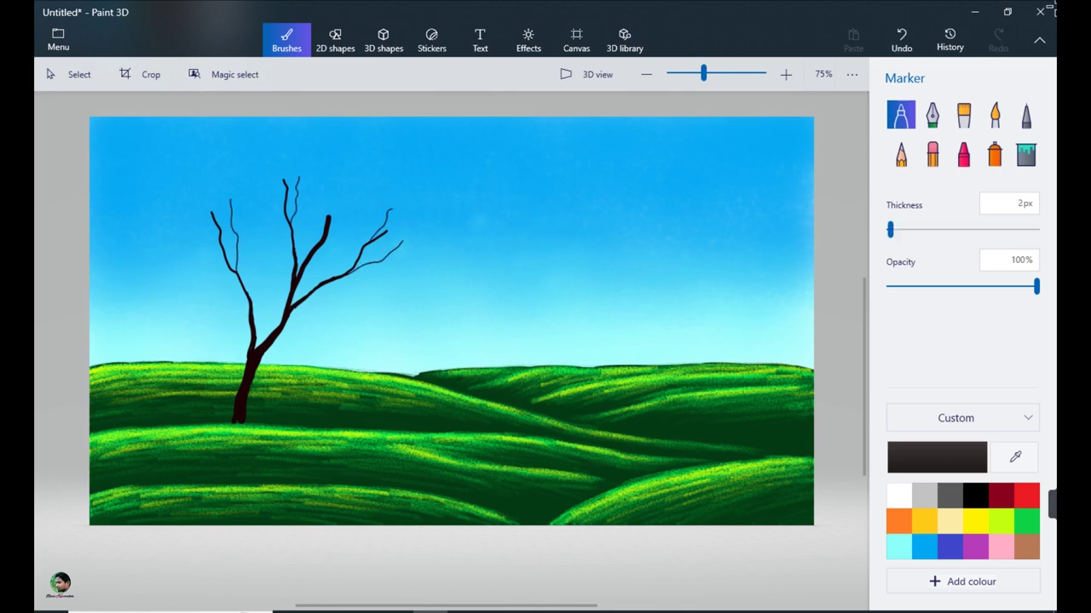
key(ctrl+z)
mouse_move(323, 198)
mouse_down()
mouse_move(320, 174)
mouse_move(359, 179)
mouse_up()
Step: Set the marker colour to light brown c89b81 for the bark highlights
click(937, 457)
click(469, 233)
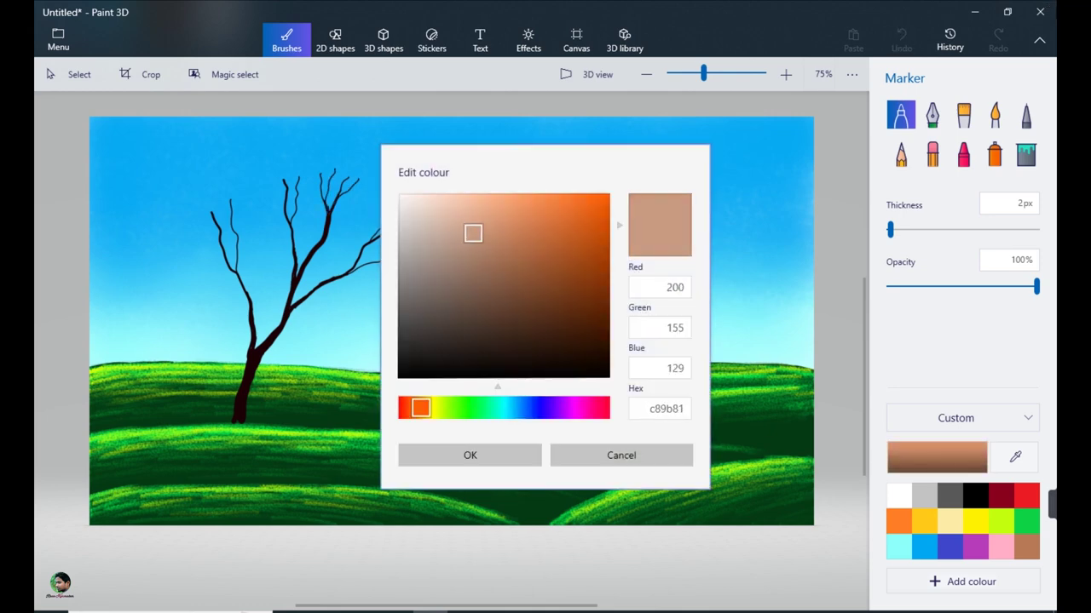
click(470, 455)
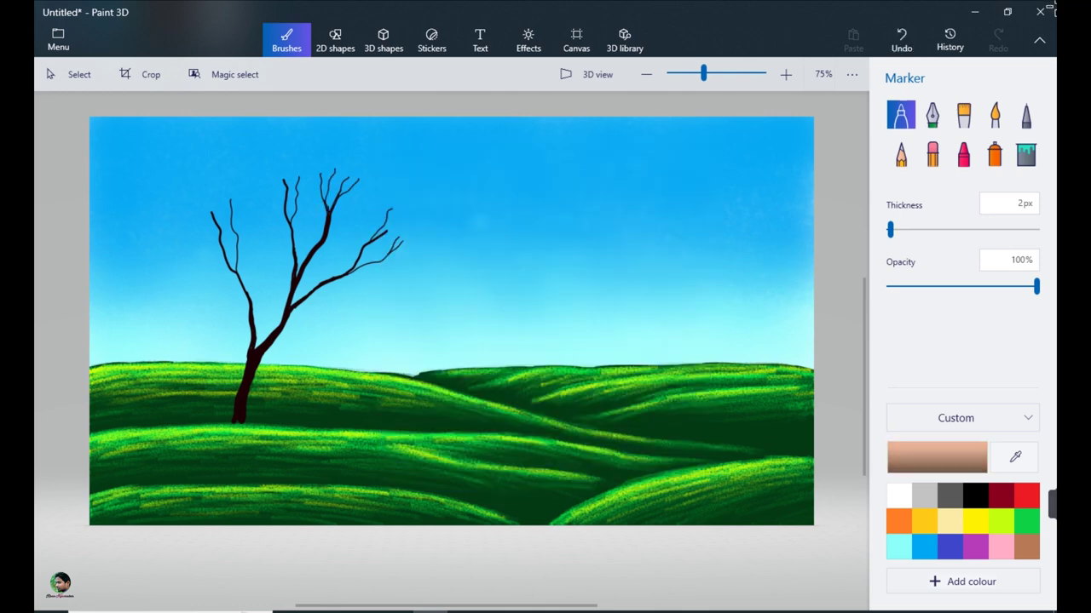
key(ctrl+z)
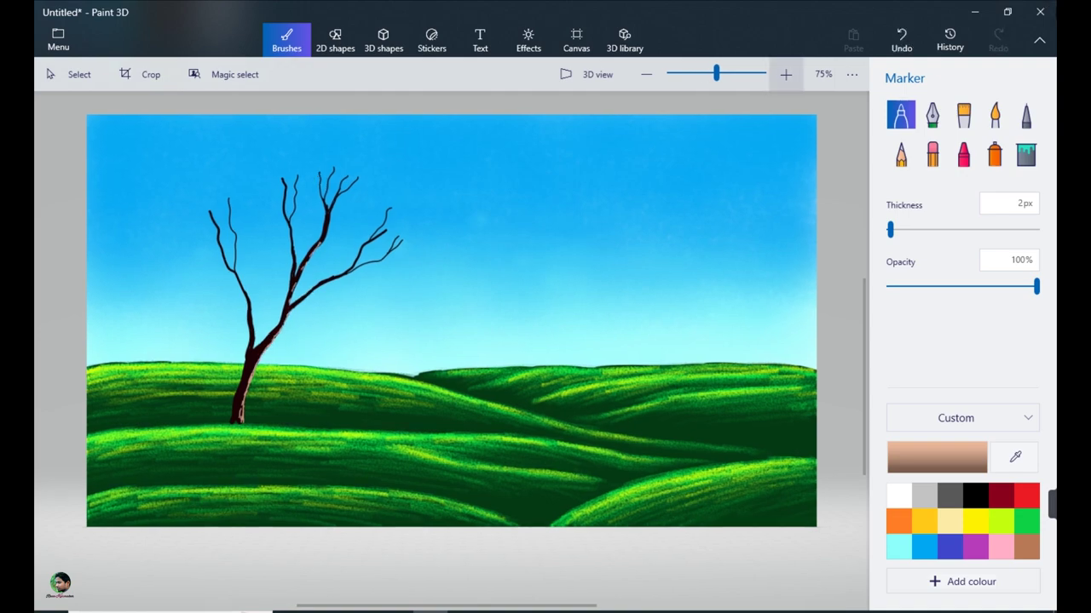
Step: Paint light bark highlights along the tree trunk, reducing the Marker to 1 px thickness and 10% opacity
scroll(465, 350, up, 3)
drag(377, 607, 348, 607)
click(961, 287)
key(ctrl+z)
key(ctrl+z)
drag(207, 344, 170, 453)
drag(890, 230, 889, 230)
mouse_move(962, 287)
mouse_down()
mouse_move(1036, 287)
mouse_move(902, 287)
mouse_up()
drag(244, 302, 201, 361)
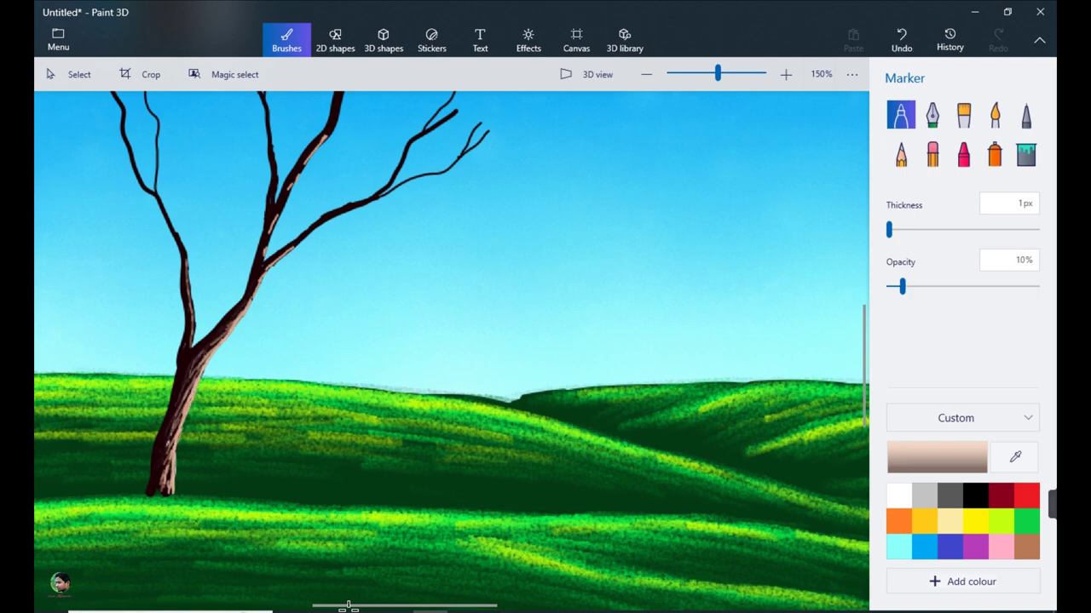
Step: Add pale 1 px highlight strokes along the tree's branches with the Marker opacity at 33%
click(936, 287)
mouse_move(376, 199)
mouse_down()
mouse_move(264, 249)
mouse_move(253, 281)
mouse_up()
drag(159, 206, 186, 261)
scroll(451, 350, up, 2)
scroll(452, 352, up, 2)
mouse_move(341, 224)
mouse_down()
mouse_move(340, 251)
mouse_move(295, 315)
mouse_up()
drag(397, 315, 375, 341)
drag(418, 279, 399, 312)
drag(274, 332, 272, 349)
drag(275, 286, 273, 341)
drag(264, 237, 273, 327)
drag(275, 310, 275, 353)
drag(133, 297, 136, 321)
scroll(452, 352, down, 3)
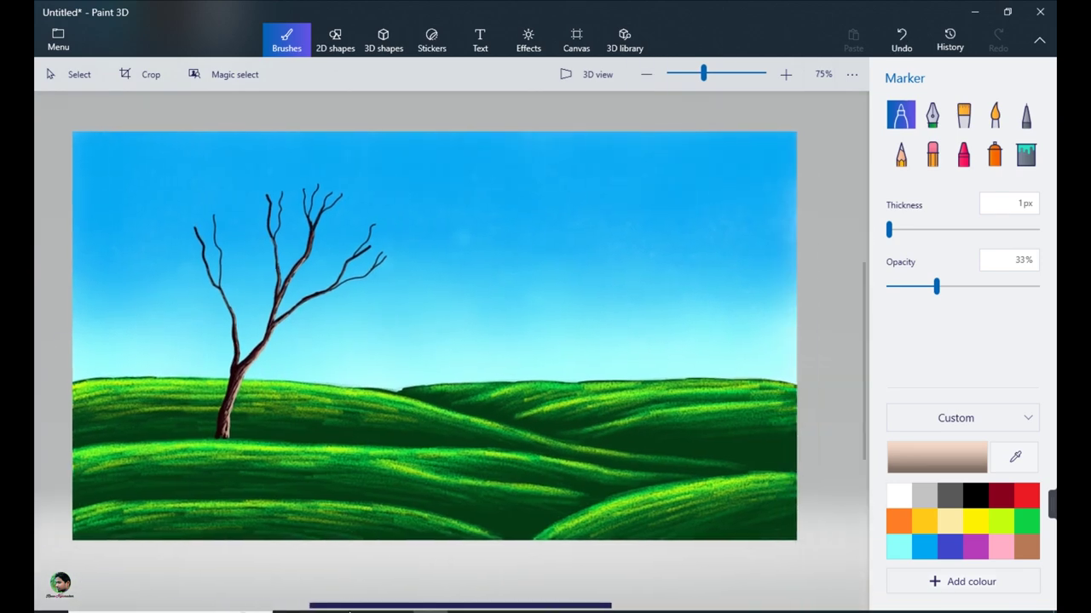
Step: Sketch dark green foliage clusters on the tree's rightmost branches with the Pencil at 6 px thickness
drag(402, 263, 385, 268)
drag(391, 260, 361, 270)
drag(404, 256, 378, 259)
drag(371, 264, 362, 271)
mouse_move(392, 251)
mouse_down()
mouse_move(370, 263)
mouse_move(382, 271)
mouse_up()
mouse_move(389, 244)
mouse_down()
mouse_move(364, 257)
mouse_move(380, 279)
mouse_move(370, 252)
mouse_up()
drag(388, 240, 340, 240)
drag(399, 232, 375, 240)
mouse_move(372, 227)
mouse_down()
mouse_move(346, 235)
mouse_move(363, 232)
mouse_up()
drag(358, 227, 346, 229)
drag(396, 226, 382, 235)
drag(390, 214, 354, 223)
drag(387, 213, 336, 236)
mouse_move(403, 236)
mouse_down()
mouse_move(385, 244)
mouse_move(337, 233)
mouse_up()
Step: Cover the upper tips of the tree's two central branches with dark green pencil foliage
drag(369, 232, 296, 216)
drag(320, 204, 298, 213)
drag(351, 209, 290, 212)
drag(357, 201, 315, 208)
drag(317, 189, 300, 196)
drag(353, 184, 309, 186)
mouse_move(344, 179)
mouse_down()
mouse_move(304, 203)
mouse_move(251, 206)
mouse_up()
drag(287, 203, 244, 218)
mouse_move(275, 214)
mouse_down()
mouse_move(248, 227)
mouse_move(273, 230)
mouse_up()
drag(272, 186, 267, 197)
mouse_move(273, 186)
mouse_down()
mouse_move(249, 199)
mouse_move(264, 189)
mouse_up()
mouse_move(253, 192)
mouse_down()
mouse_move(239, 204)
mouse_move(247, 231)
mouse_up()
drag(295, 223, 281, 230)
drag(293, 202, 283, 208)
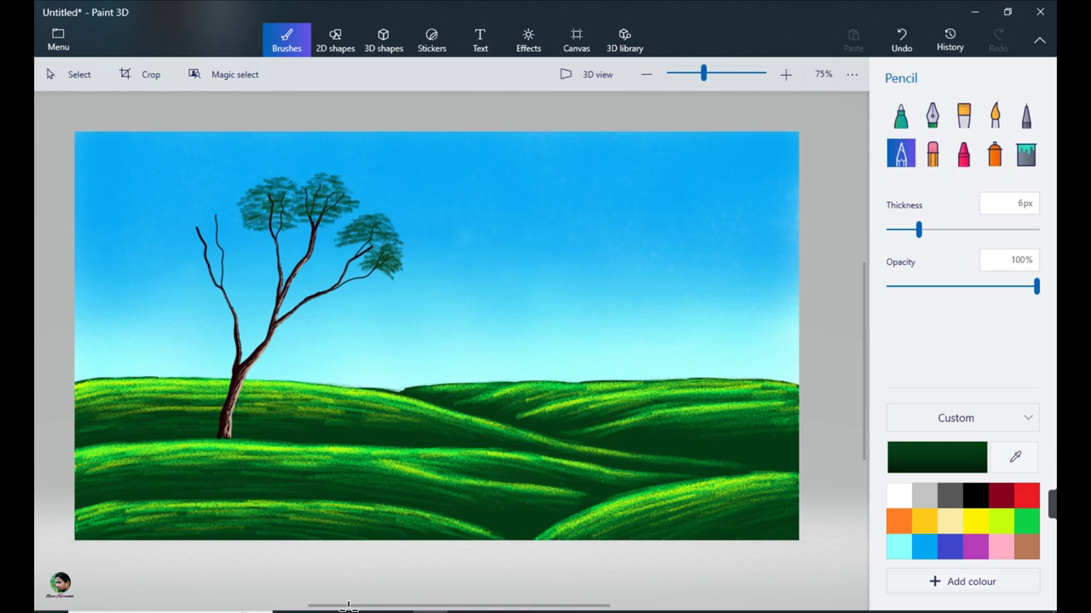
Step: Build up dark green pencil foliage in layered clusters along the tree's left branch
drag(207, 219, 158, 234)
mouse_move(224, 204)
mouse_down()
mouse_move(191, 215)
mouse_move(196, 205)
mouse_up()
mouse_move(242, 201)
mouse_down()
mouse_move(214, 218)
mouse_move(227, 218)
mouse_up()
mouse_move(198, 218)
mouse_down()
mouse_move(180, 235)
mouse_move(207, 248)
mouse_up()
mouse_move(197, 238)
mouse_down()
mouse_move(187, 245)
mouse_move(200, 254)
mouse_up()
mouse_move(228, 251)
mouse_down()
mouse_move(208, 261)
mouse_move(220, 255)
mouse_up()
mouse_move(239, 251)
mouse_down()
mouse_move(206, 263)
mouse_move(225, 259)
mouse_up()
drag(249, 239, 193, 291)
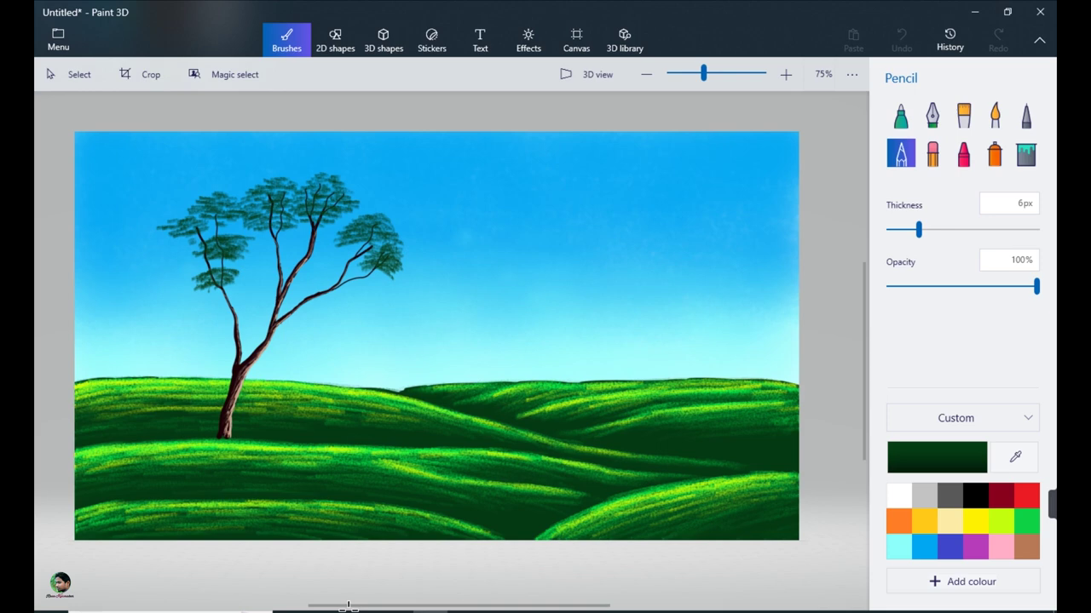
mouse_move(194, 230)
mouse_down()
mouse_move(164, 244)
mouse_move(164, 225)
mouse_up()
drag(231, 215, 210, 223)
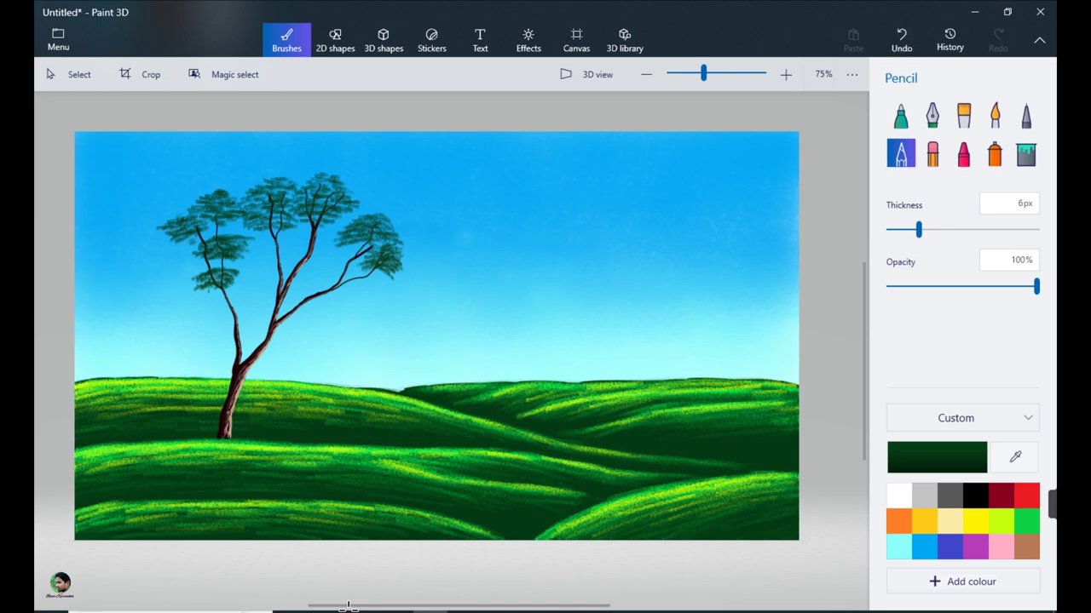
Step: Add lower dark green foliage clusters along the central branches and thicken the cluster above them
drag(309, 244, 290, 252)
mouse_move(324, 244)
mouse_down()
mouse_move(280, 254)
mouse_move(264, 246)
mouse_up()
mouse_move(321, 237)
mouse_down()
mouse_move(274, 249)
mouse_move(315, 247)
mouse_up()
drag(308, 247, 286, 257)
drag(325, 250, 308, 262)
drag(277, 191, 257, 197)
drag(288, 216, 271, 223)
drag(289, 179, 249, 205)
drag(295, 189, 273, 196)
drag(298, 198, 280, 210)
drag(334, 244, 314, 255)
drag(332, 256, 320, 260)
drag(277, 257, 259, 267)
drag(295, 259, 279, 268)
drag(278, 264, 264, 276)
drag(290, 262, 280, 272)
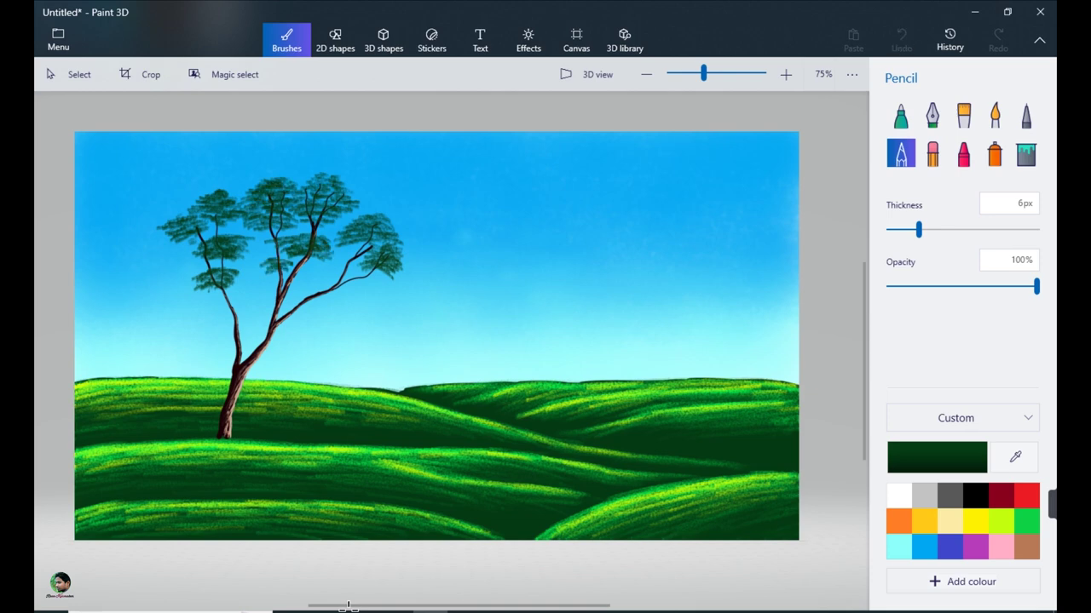
drag(332, 233, 317, 245)
Step: Switch the pencil to a medium green and lighten the tree's foliage clusters, undoing the last stroke
click(937, 458)
click(465, 471)
drag(283, 180, 266, 189)
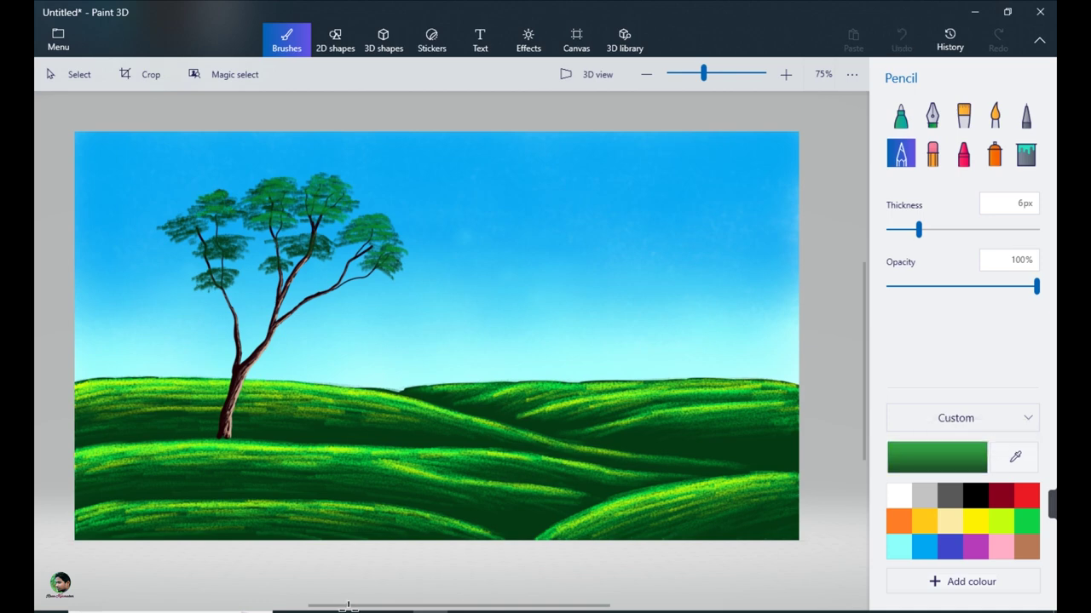
key(ctrl+z)
Step: Highlight the tops of the foliage clusters in yellow, reducing the pencil thickness to 5 px
click(974, 520)
mouse_move(264, 182)
mouse_down()
mouse_move(292, 189)
mouse_move(294, 201)
mouse_move(268, 223)
mouse_up()
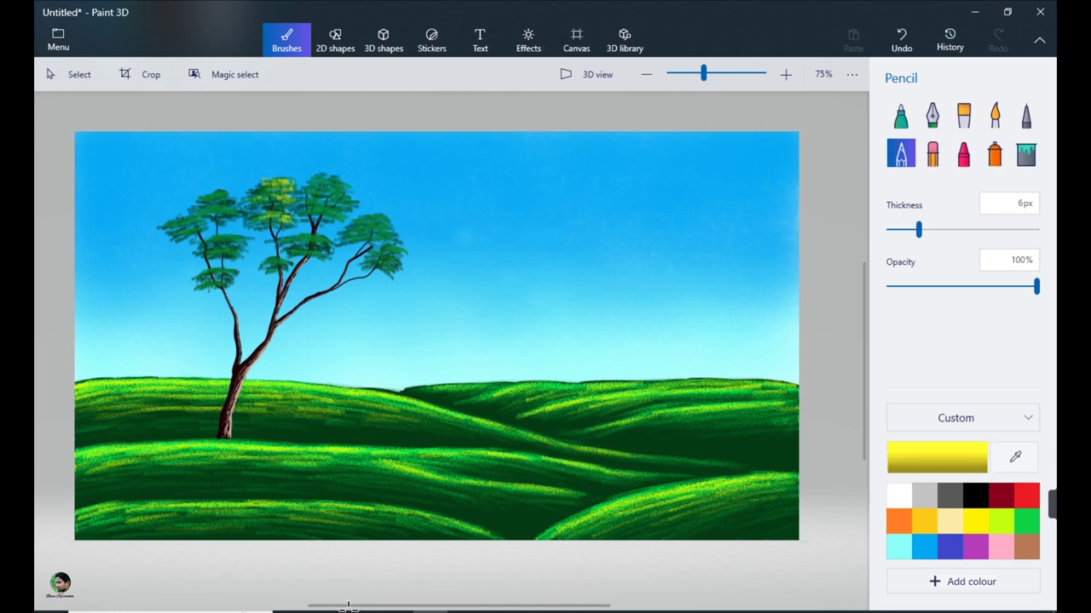
mouse_move(319, 183)
mouse_down()
mouse_move(343, 186)
mouse_move(318, 218)
mouse_move(309, 212)
mouse_up()
click(888, 229)
drag(387, 227, 370, 215)
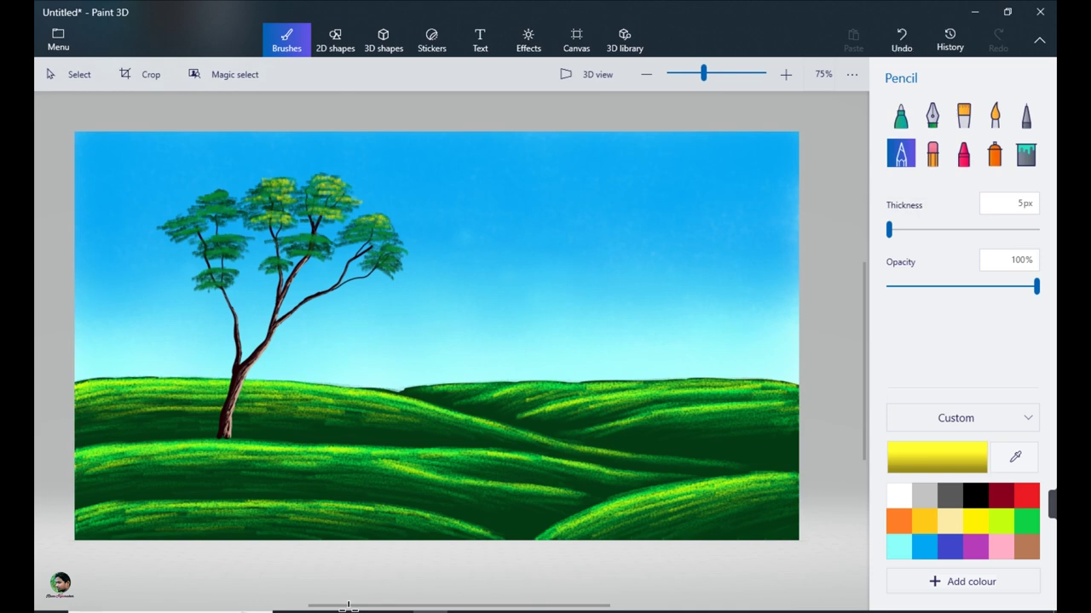
drag(407, 245, 373, 261)
mouse_move(235, 208)
mouse_down()
mouse_move(205, 215)
mouse_move(223, 240)
mouse_move(216, 256)
mouse_up()
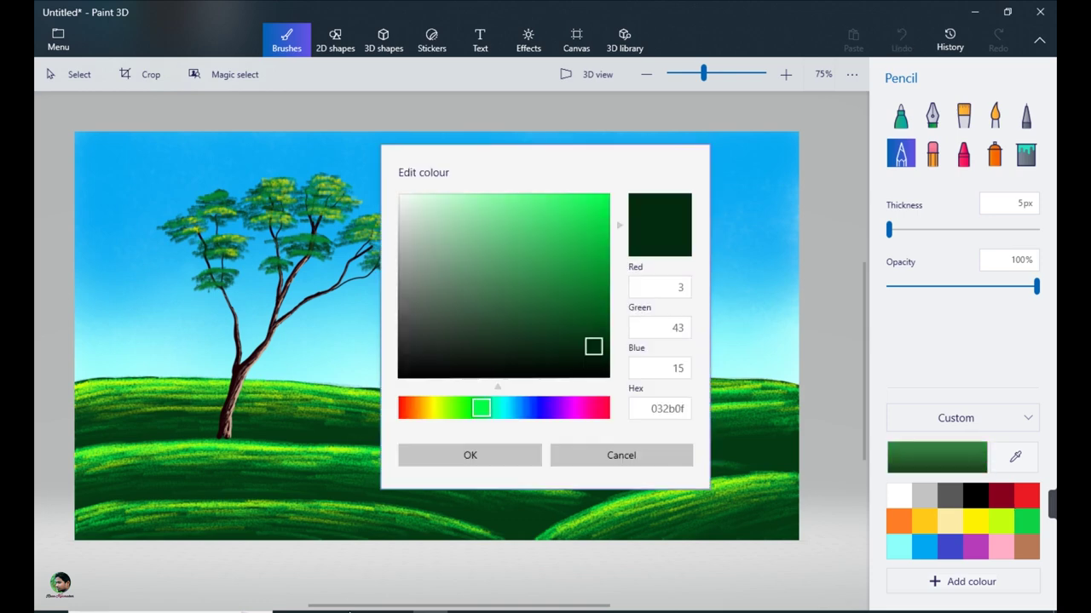
Step: Set the pencil colour to dark green 032b0f and touch up the tops of the foliage clusters with darker strokes
key(Return)
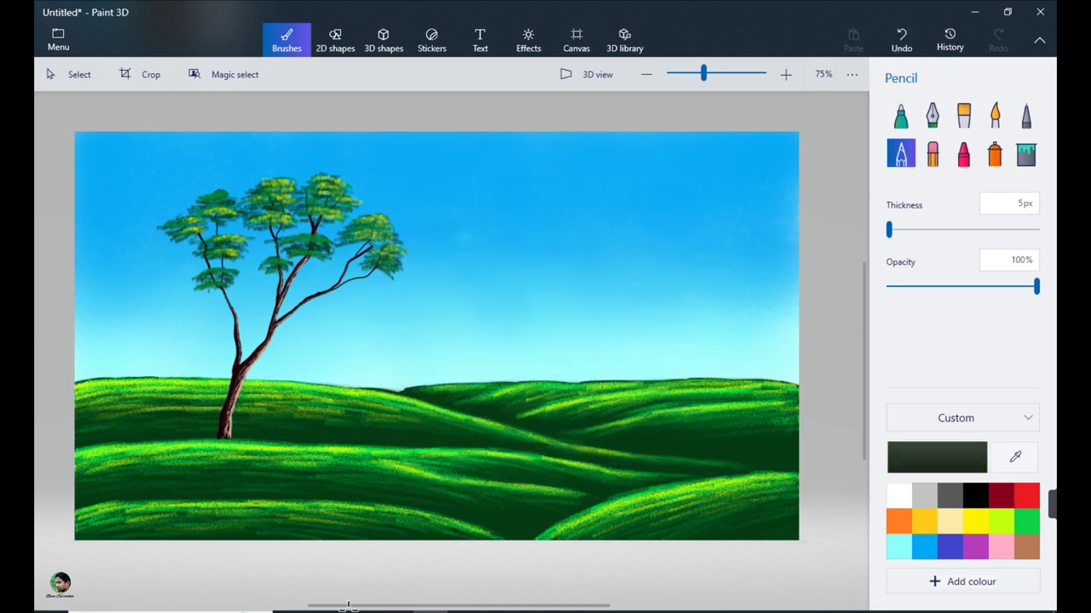
drag(212, 195, 225, 197)
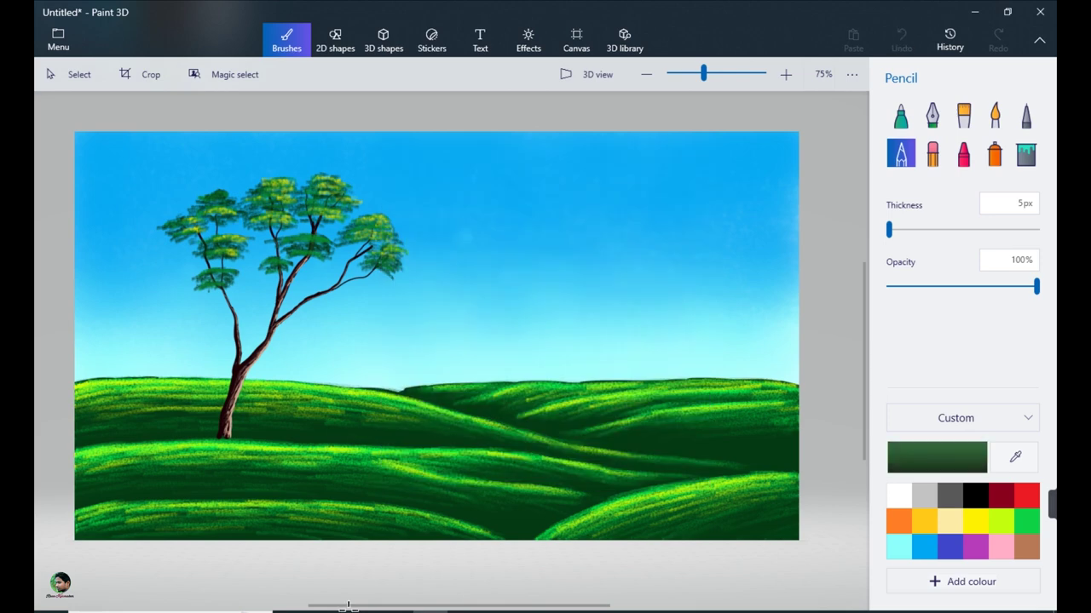
drag(375, 221, 385, 226)
drag(353, 236, 387, 232)
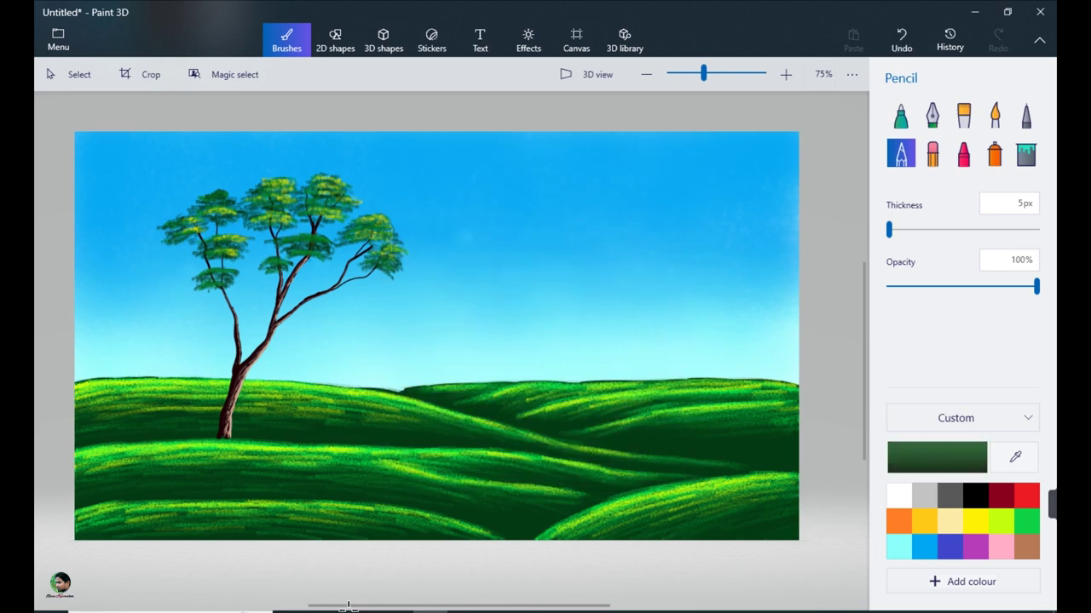
drag(317, 176, 336, 170)
drag(259, 181, 285, 176)
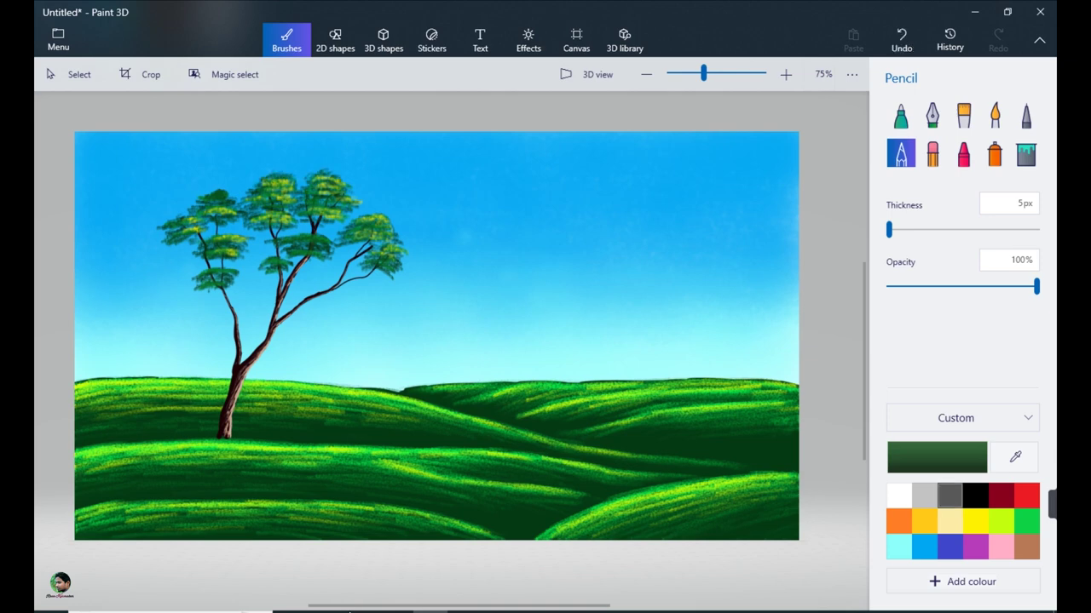
Step: Refine the large tree's foliage with further green and yellow pencil strokes at 5 px
click(976, 521)
click(1027, 521)
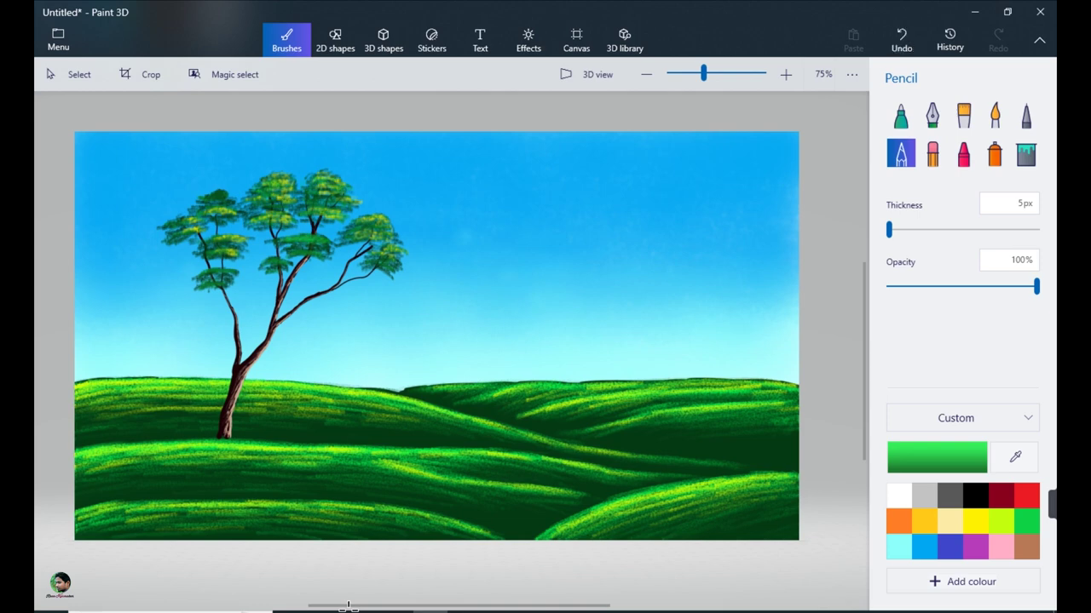
click(416, 380)
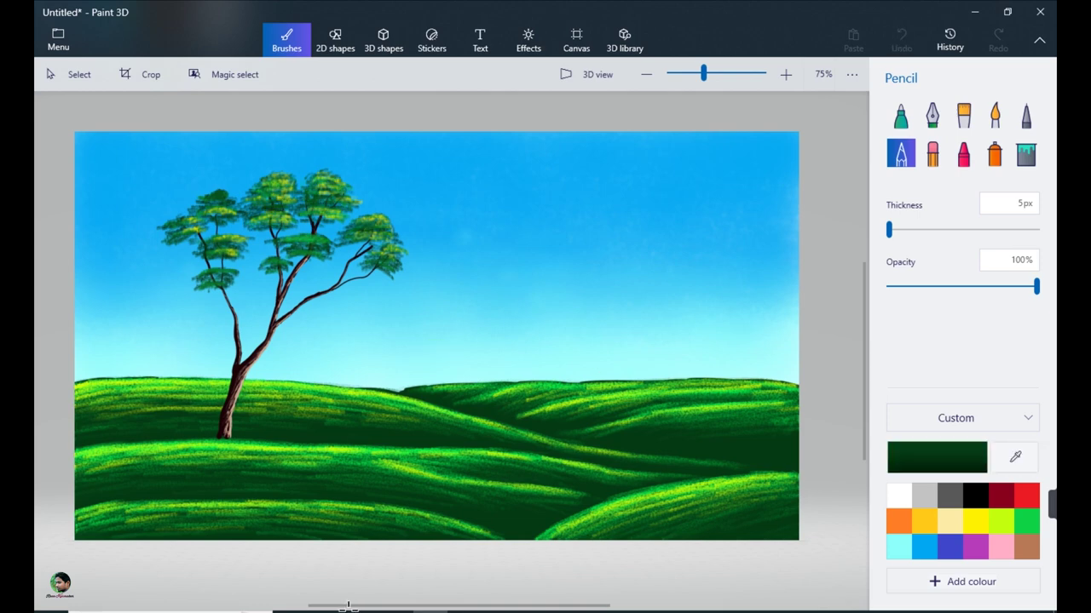
click(282, 222)
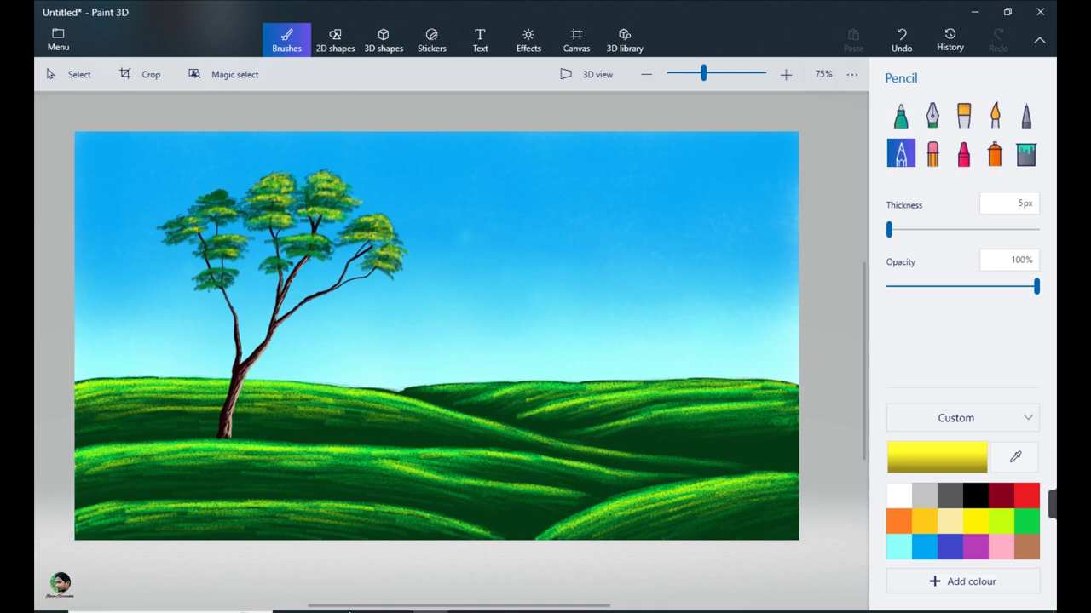
click(1015, 458)
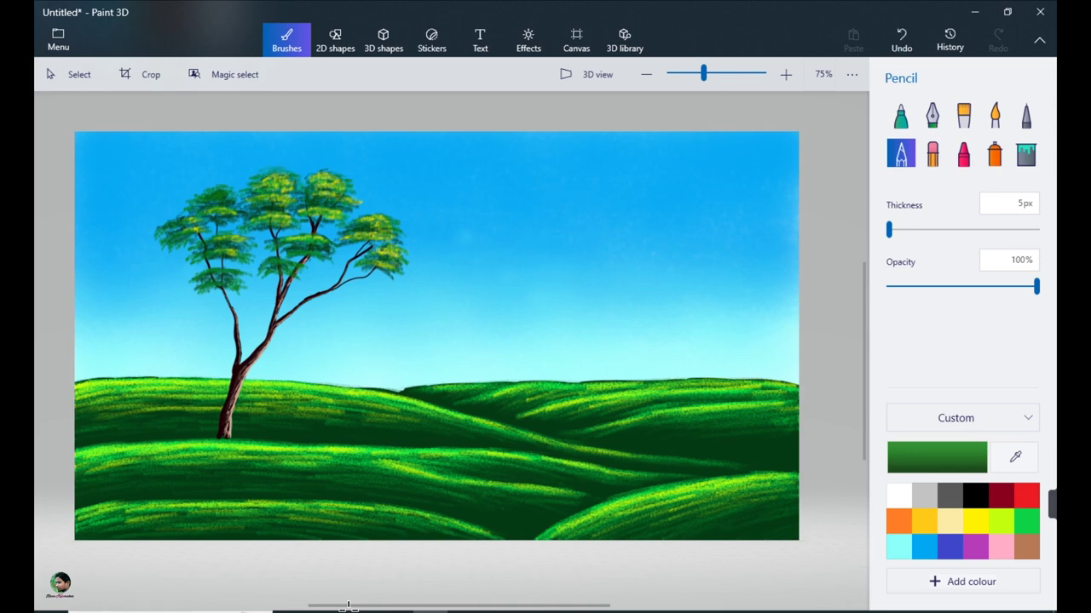
Step: Draw a small second tree on the far right hill in dark brown Marker, using 3 px for the trunk and 1 px for the branches
mouse_move(1052, 503)
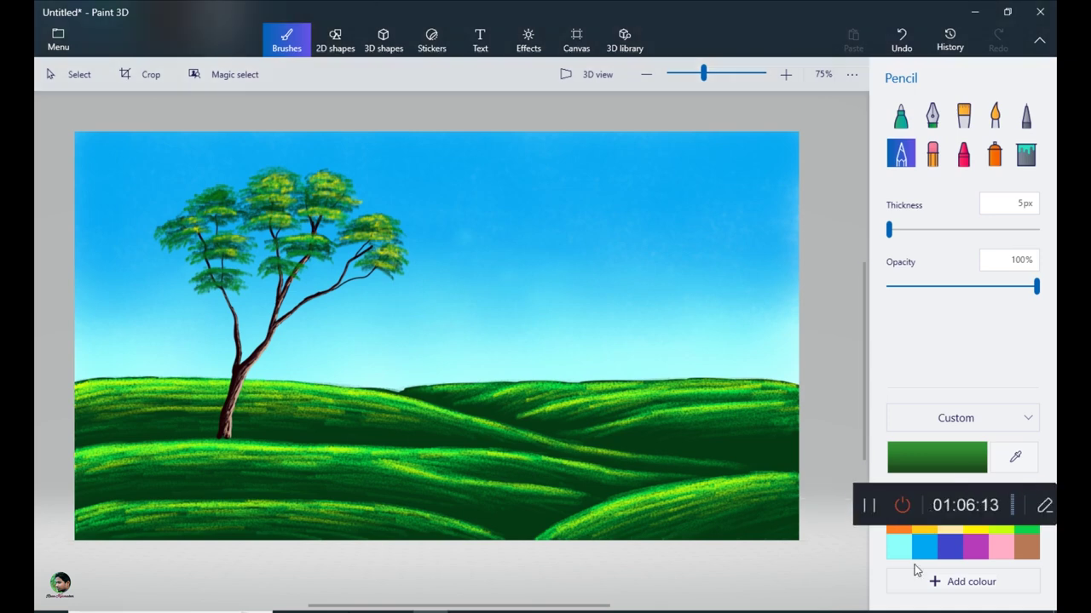
key(ctrl+z)
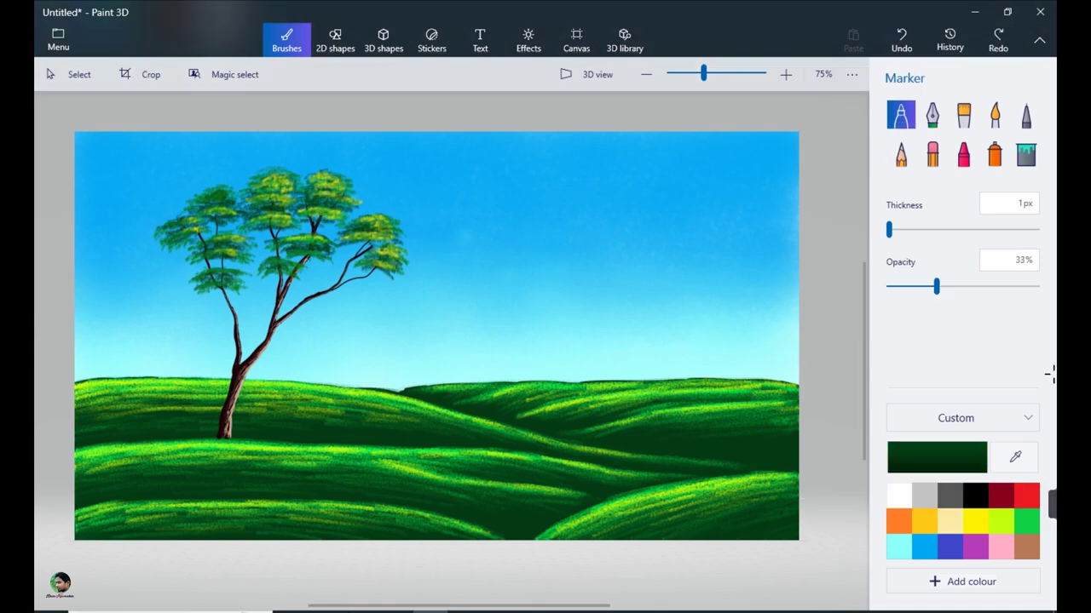
key(ctrl+z)
key(ctrl+z)
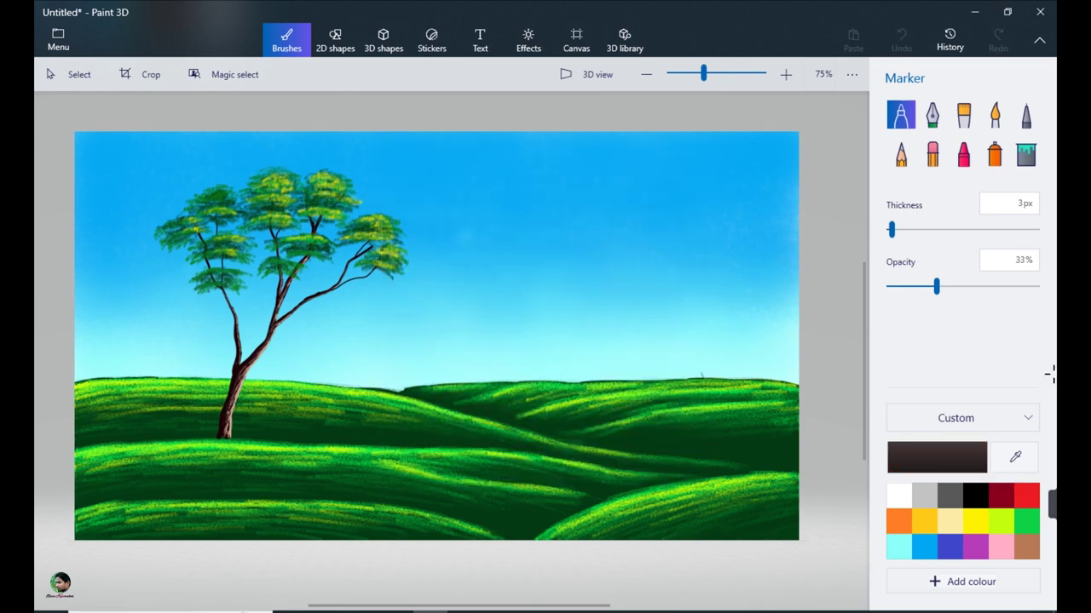
key(ctrl+y)
key(ctrl+y)
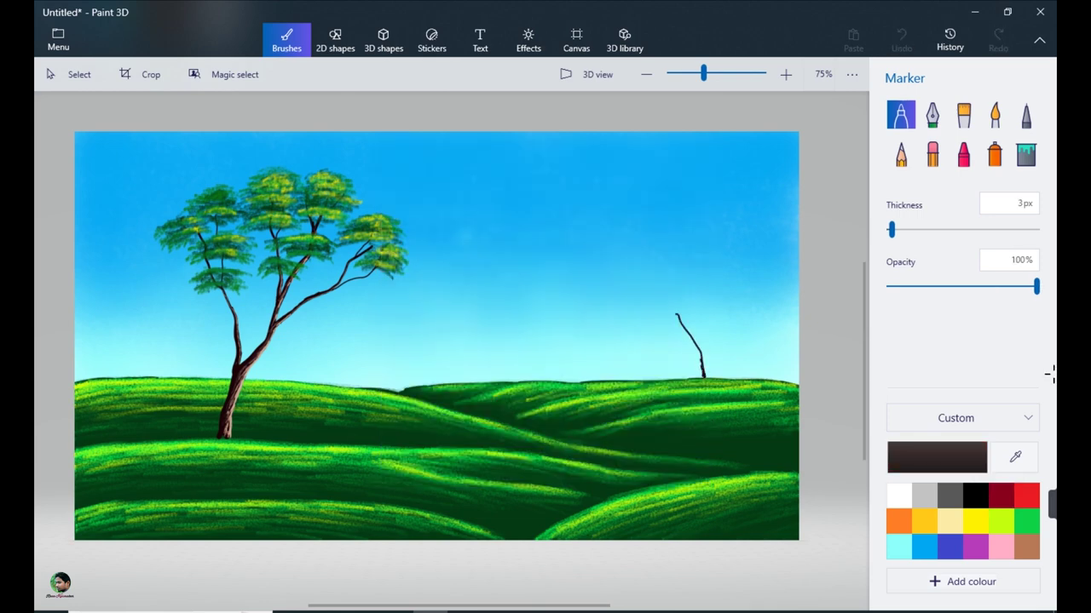
drag(891, 230, 889, 229)
mouse_move(693, 339)
mouse_down()
mouse_move(690, 300)
mouse_move(696, 342)
mouse_move(665, 329)
mouse_move(666, 317)
mouse_up()
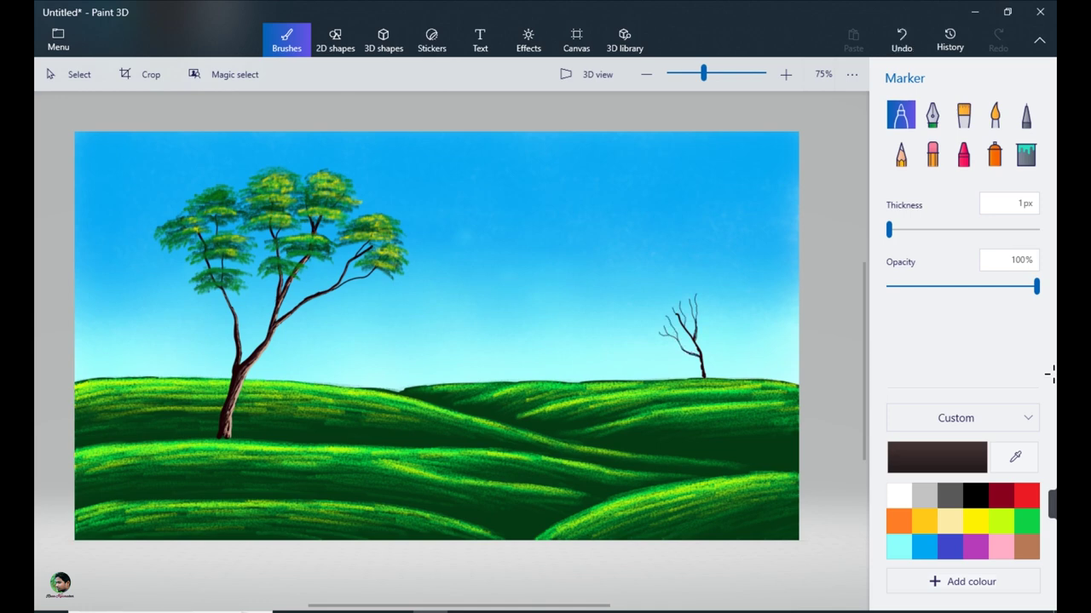
Step: Pencil foliage on the small tree's left branches at 5 px, using dark green sampled from the hills
click(901, 154)
click(1015, 457)
click(724, 447)
drag(664, 332, 653, 330)
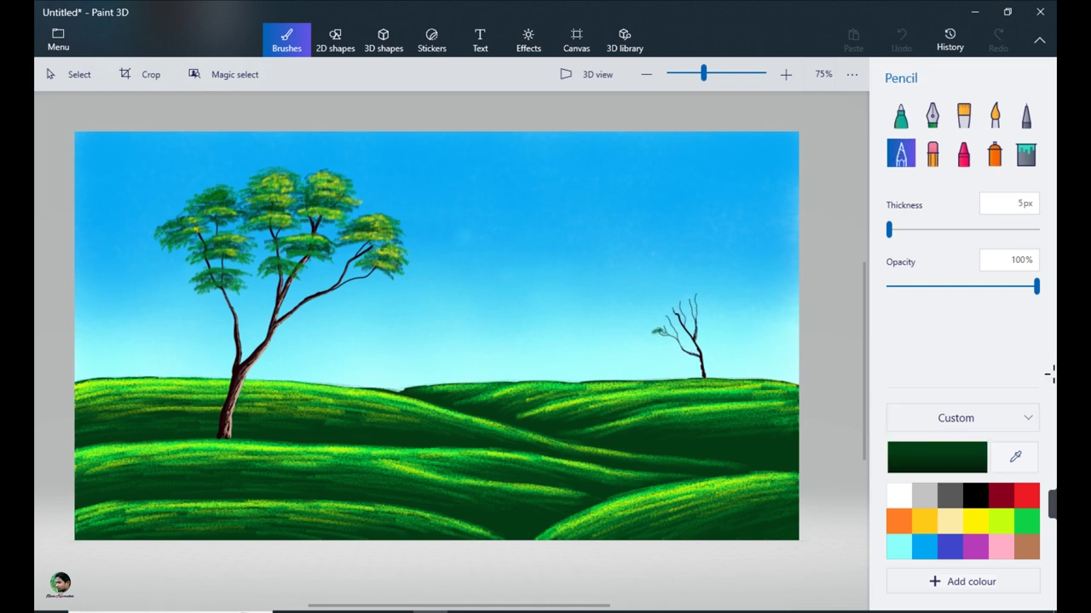
key(ctrl+z)
key(ctrl+y)
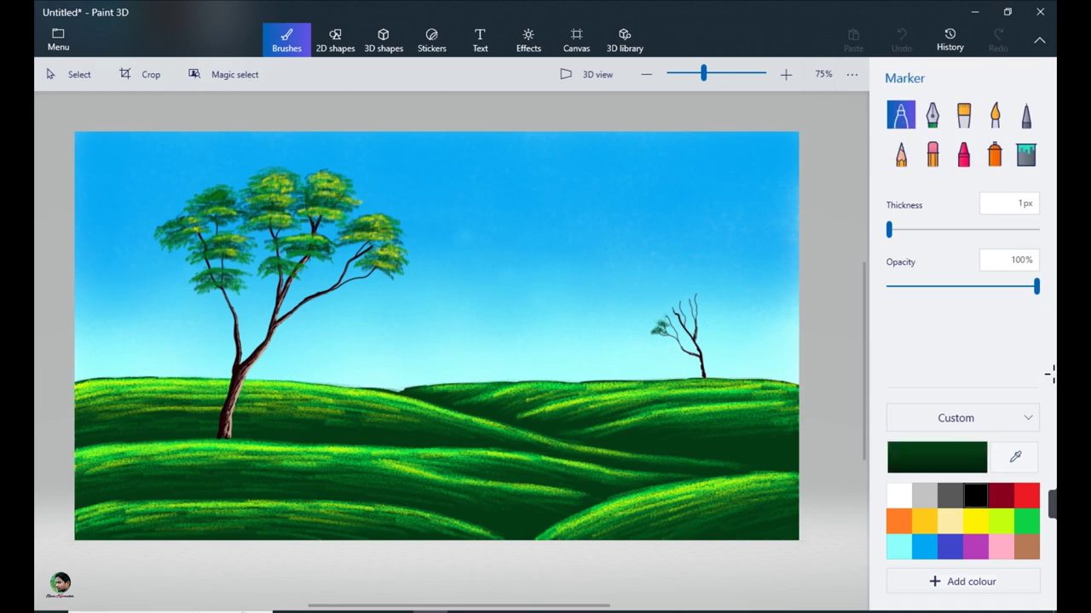
key(ctrl+y)
key(ctrl+z)
key(ctrl+z)
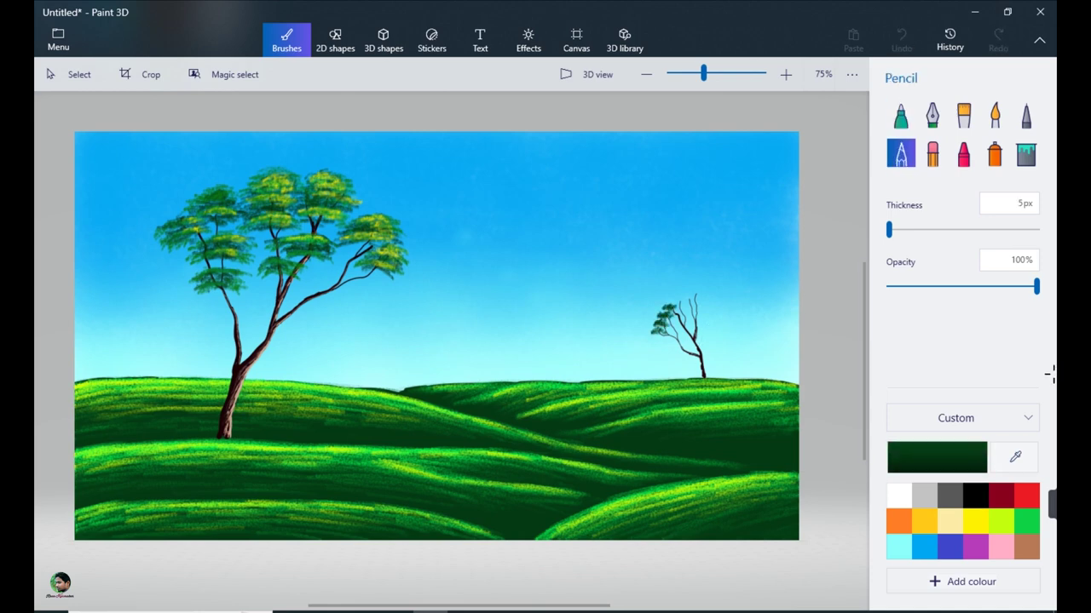
Step: Fill the small tree's upper and right branches with dark green pencil foliage
key(ctrl+y)
key(ctrl+y)
key(ctrl+y)
key(ctrl+y)
key(ctrl+y)
key(ctrl+y)
key(ctrl+y)
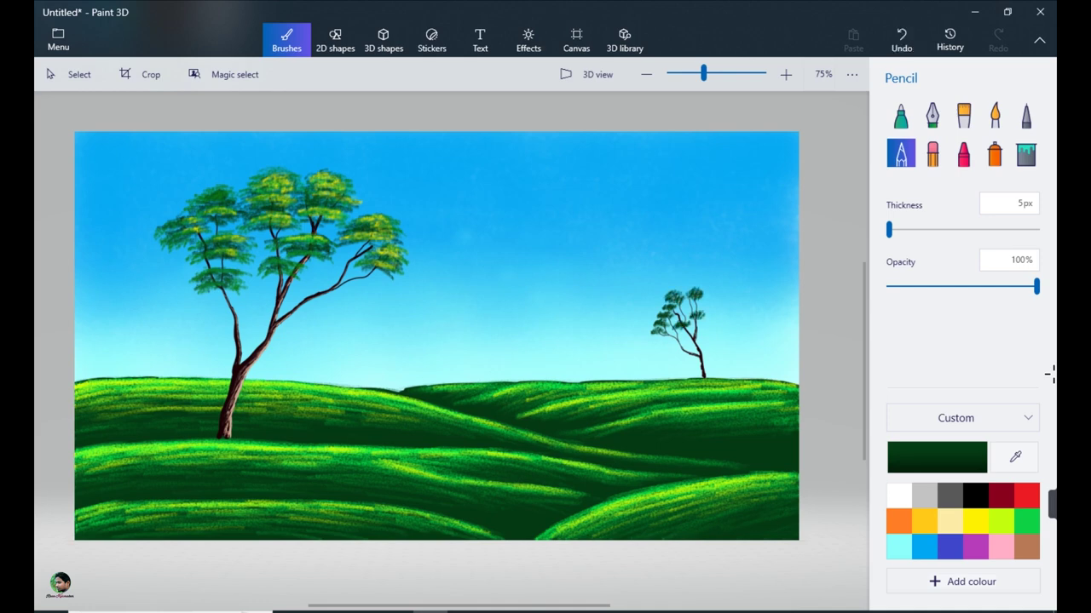
Step: Thicken the small tree's foliage with further pencil strokes at 5 px in a muted dark olive green
key(ctrl+y)
key(ctrl+y)
key(ctrl+y)
key(ctrl+y)
key(ctrl+y)
key(ctrl+y)
key(ctrl+y)
key(ctrl+y)
key(ctrl+y)
key(ctrl+y)
key(ctrl+z)
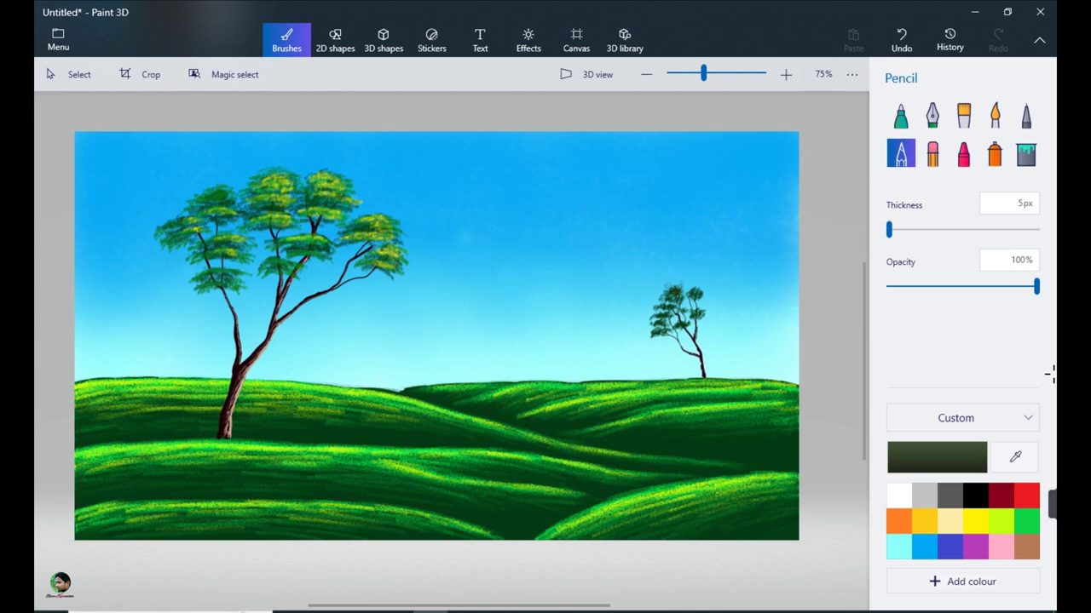